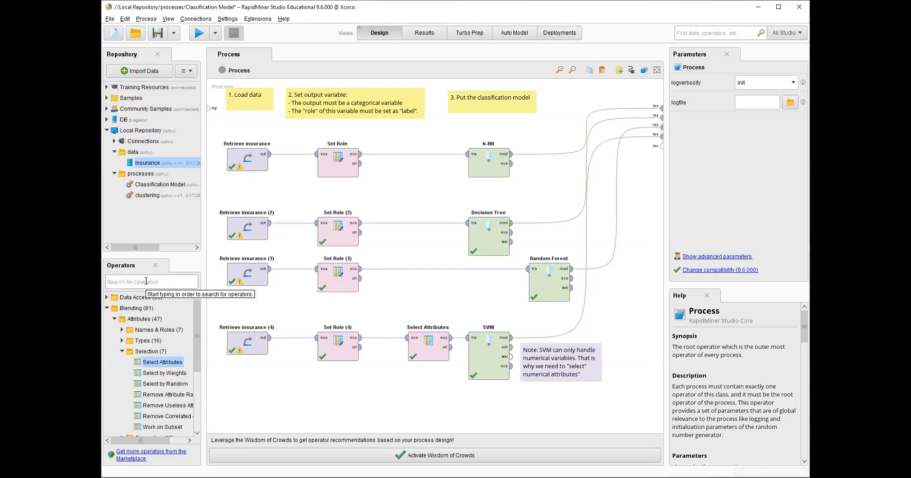
# Search the operators for set rol and select the Set Role operator in the results
pyautogui.click(146, 281)
pyautogui.write('set rol')
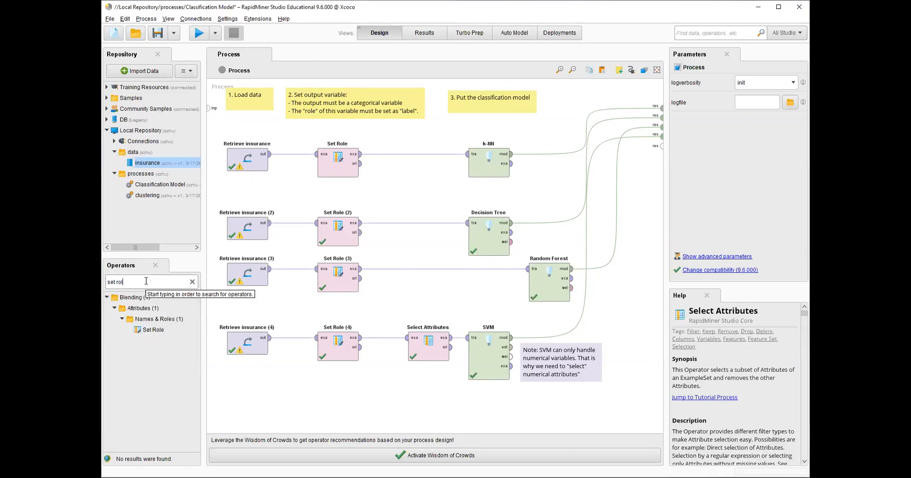
pyautogui.click(157, 331)
# Set the first Set Role operator's attribute name to smoker and its target role to label
pyautogui.click(341, 161)
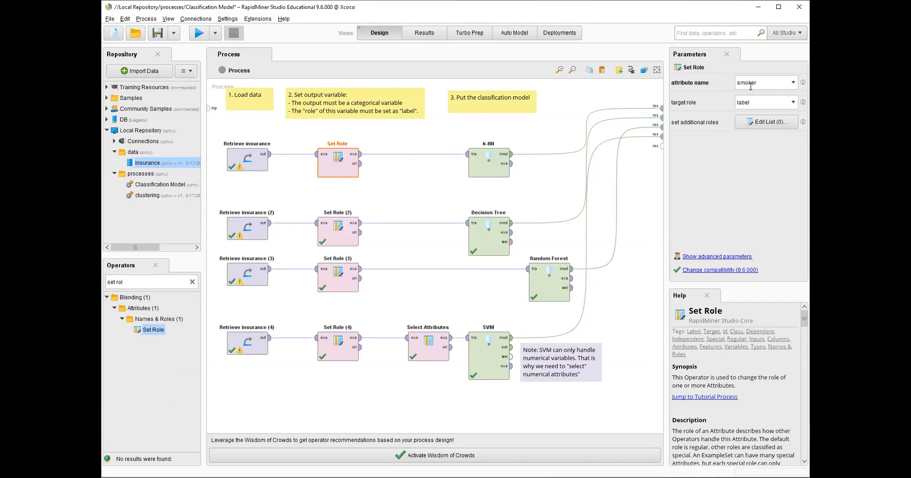
pyautogui.click(792, 82)
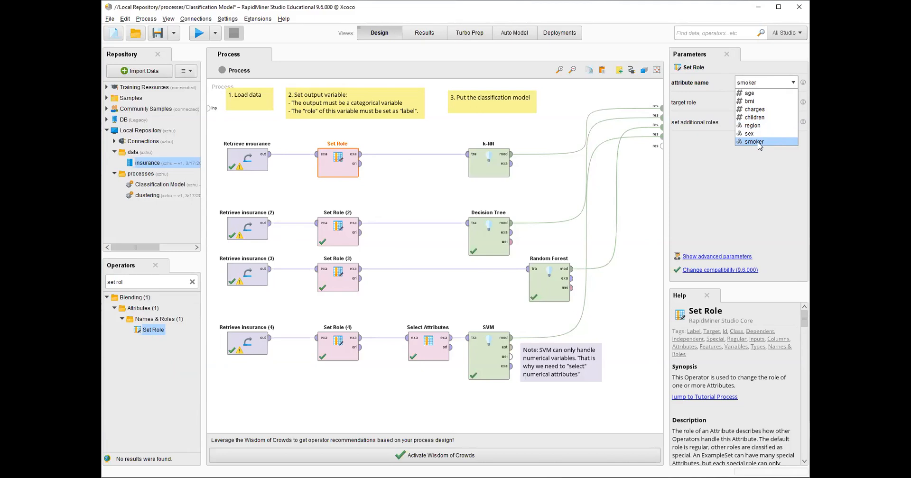
pyautogui.click(765, 142)
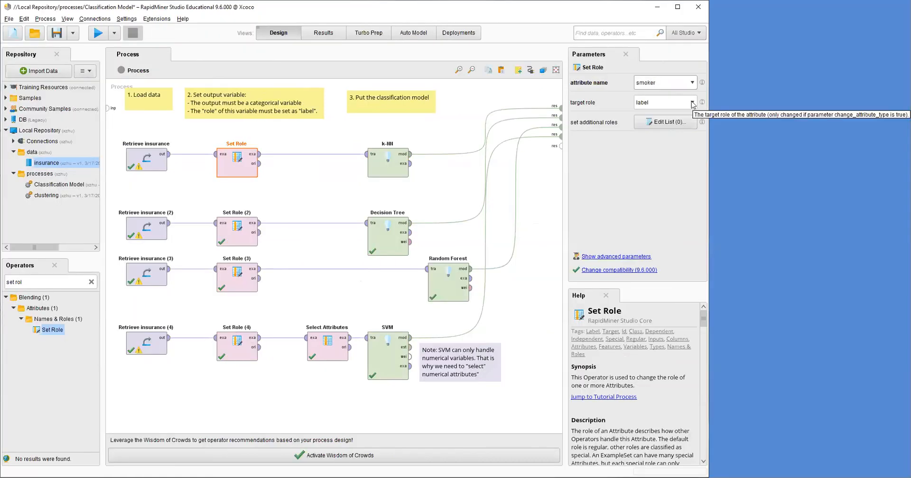
pyautogui.click(794, 103)
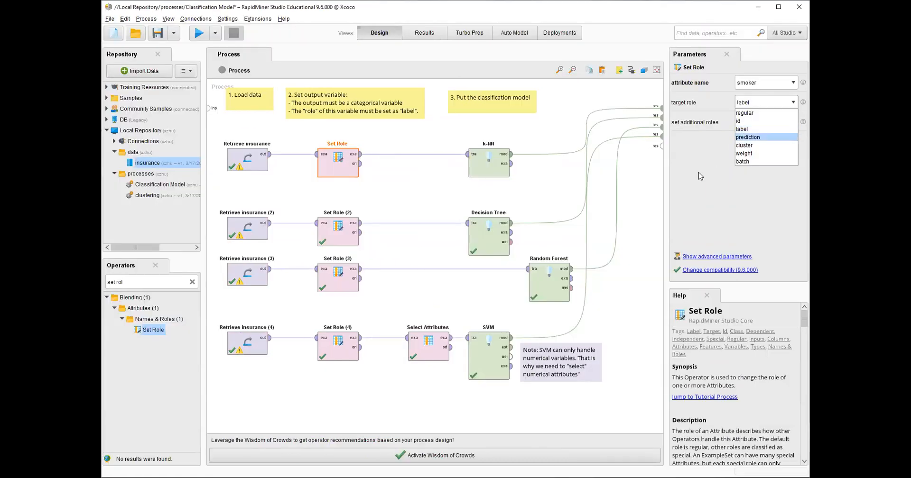
pyautogui.click(755, 130)
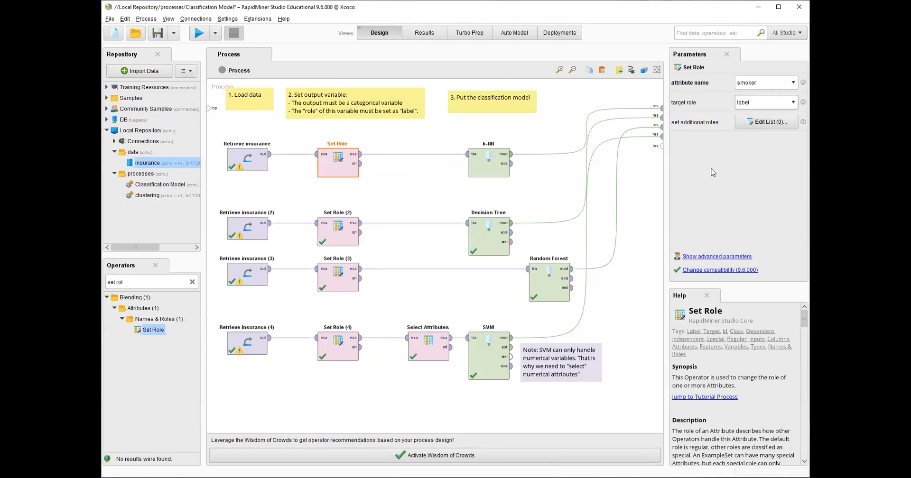
pyautogui.click(792, 103)
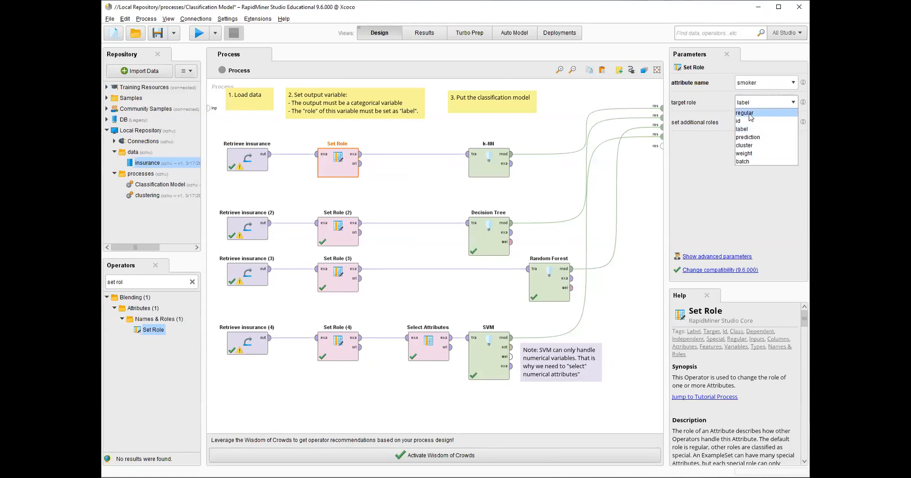
pyautogui.press('Return')
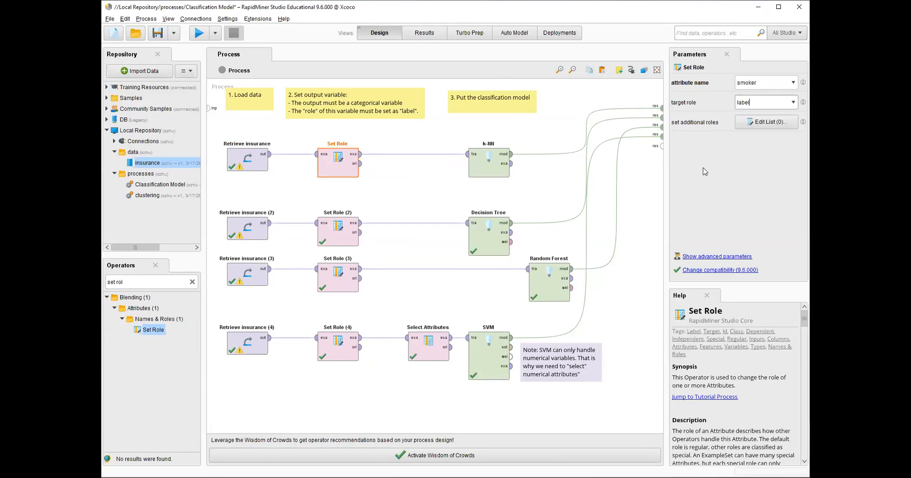
# Open the insurance dataset in the Data Editor and enlarge the editor panel
pyautogui.click(377, 186)
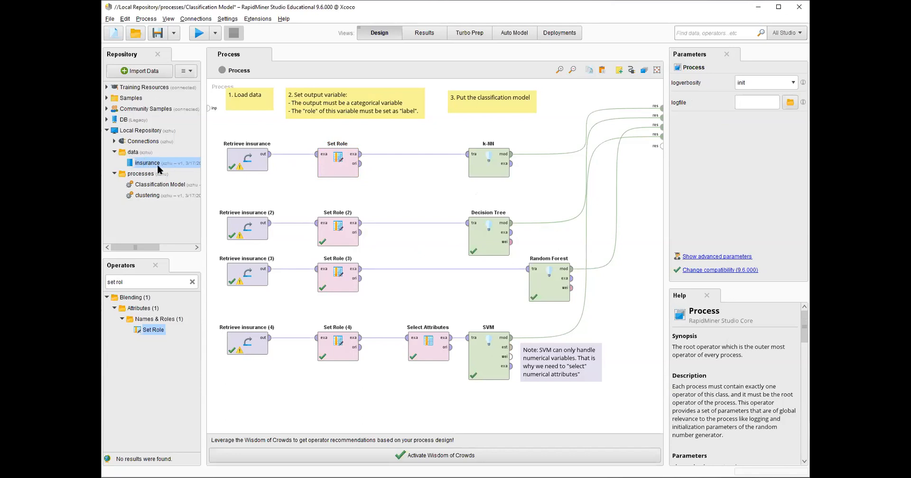
pyautogui.rightClick(173, 163)
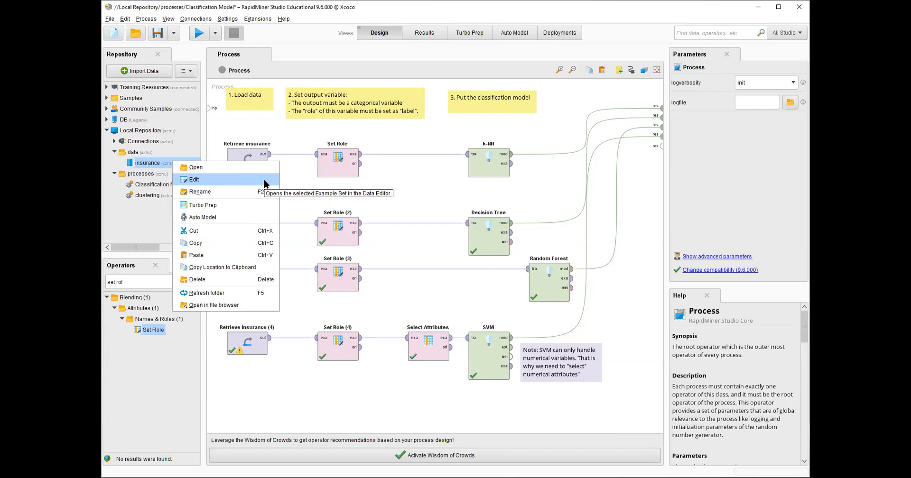
pyautogui.click(209, 179)
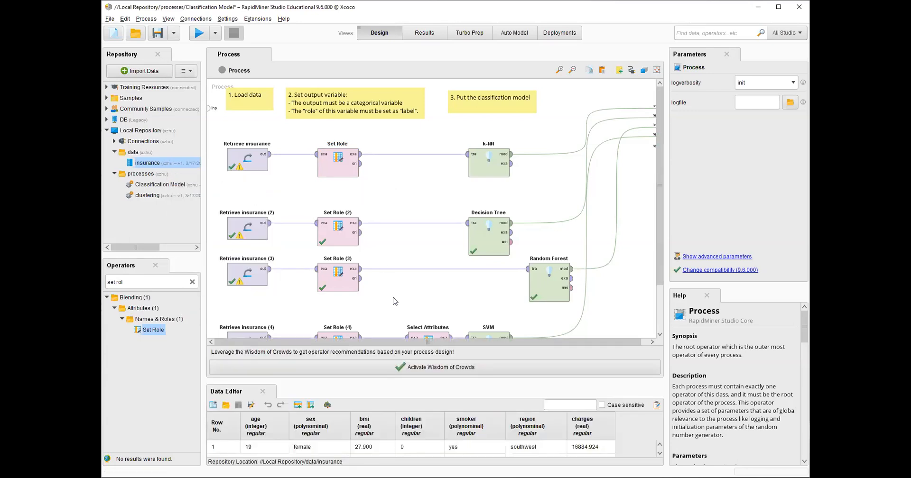
pyautogui.moveTo(424, 379); pyautogui.dragTo(435, 207)
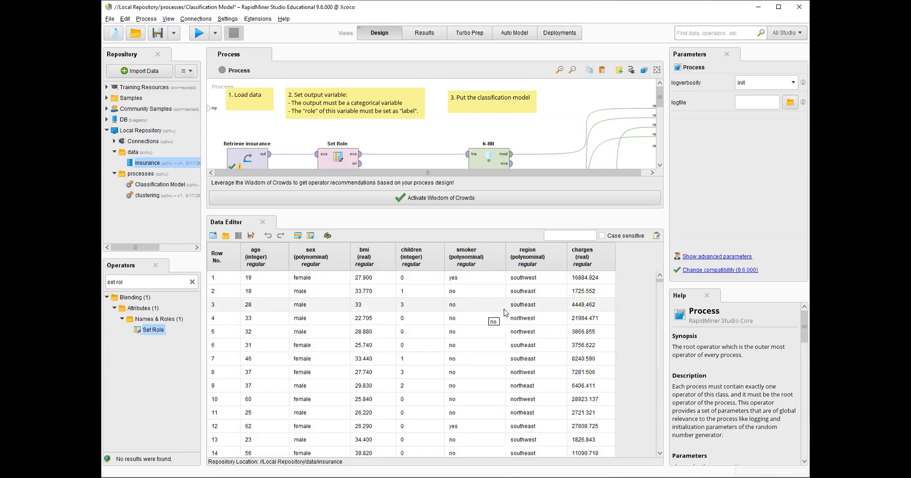
# Try setting the smoker attribute's special role to label in the Modify Attribute dialog
pyautogui.rightClick(490, 260)
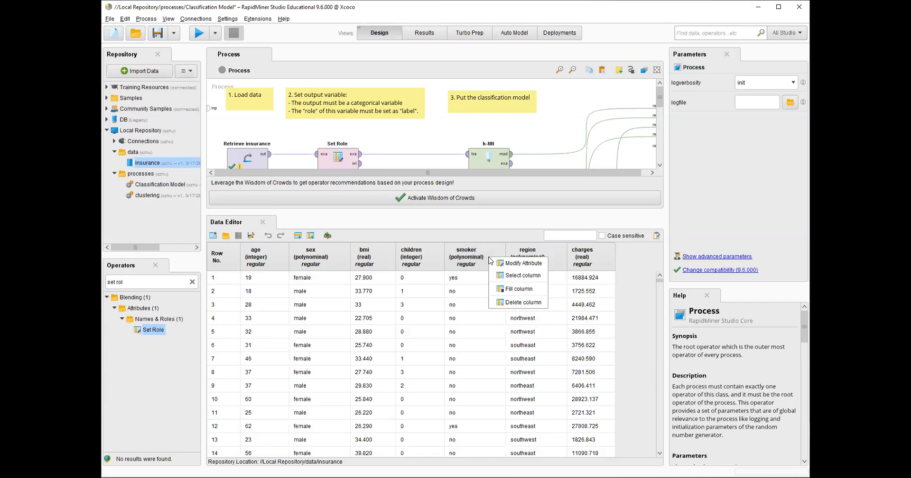
pyautogui.click(544, 267)
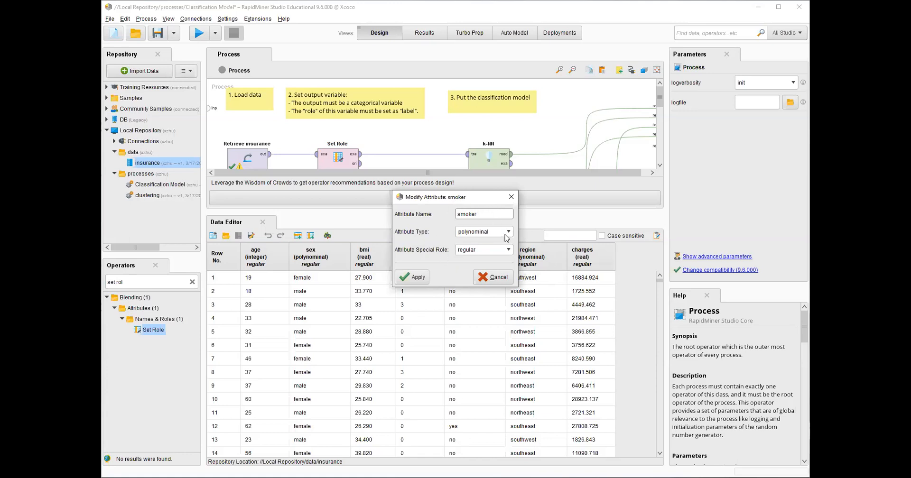
pyautogui.click(508, 249)
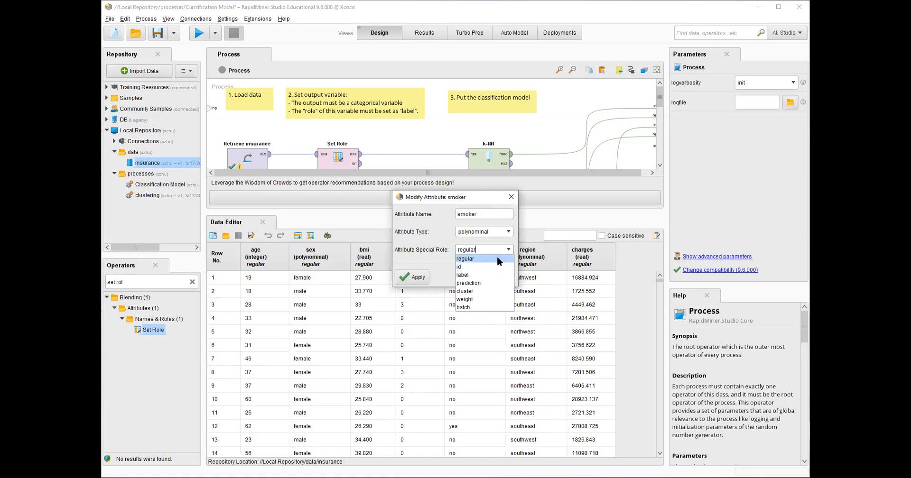
pyautogui.click(494, 283)
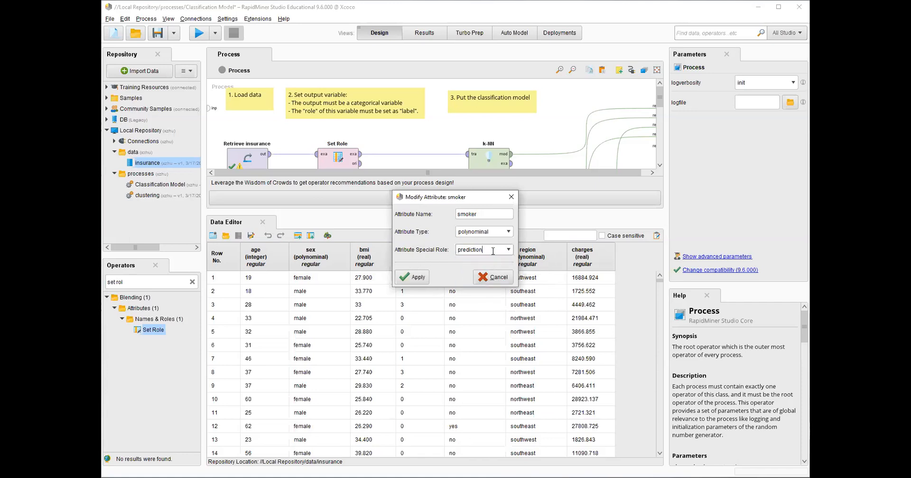
pyautogui.click(508, 250)
pyautogui.click(463, 275)
pyautogui.click(479, 277)
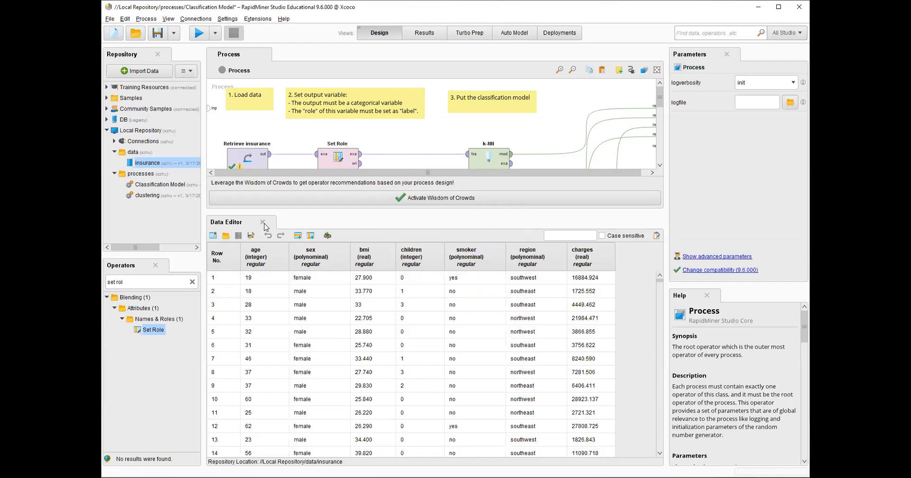
# Close the Data Editor and search the operators for knn, selecting k-NN in the results
pyautogui.click(263, 222)
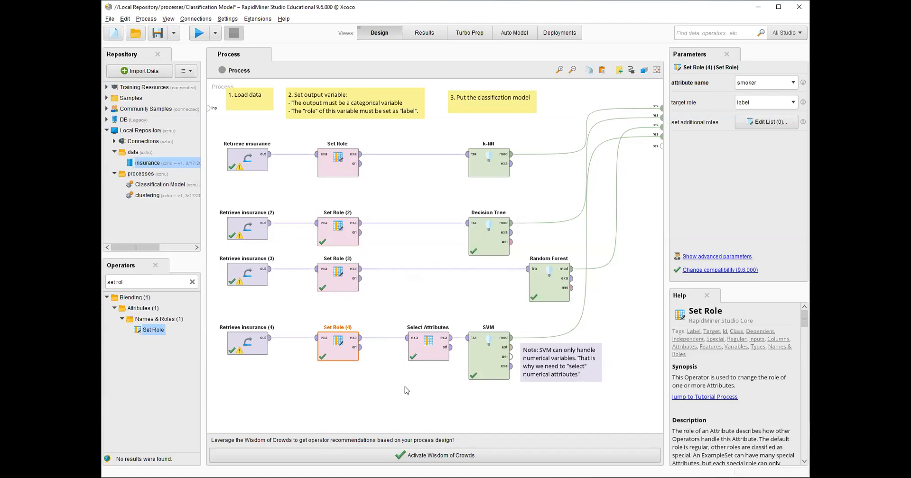
pyautogui.click(425, 179)
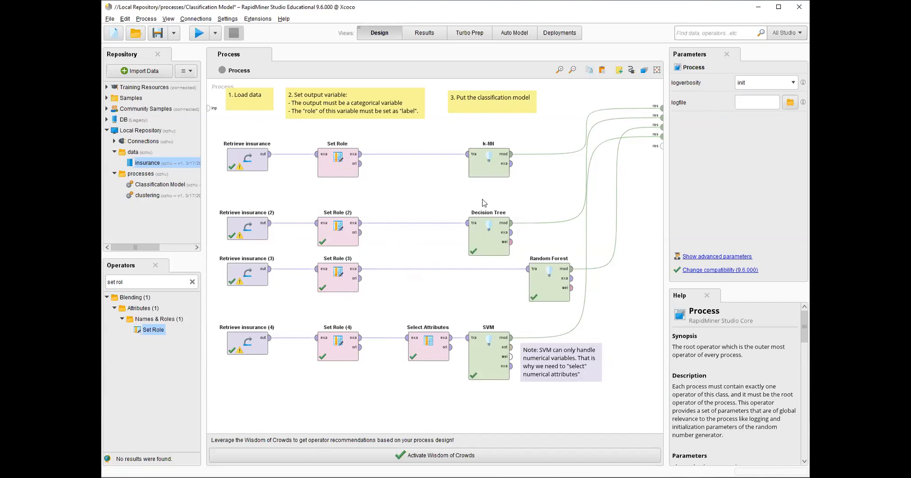
pyautogui.click(192, 282)
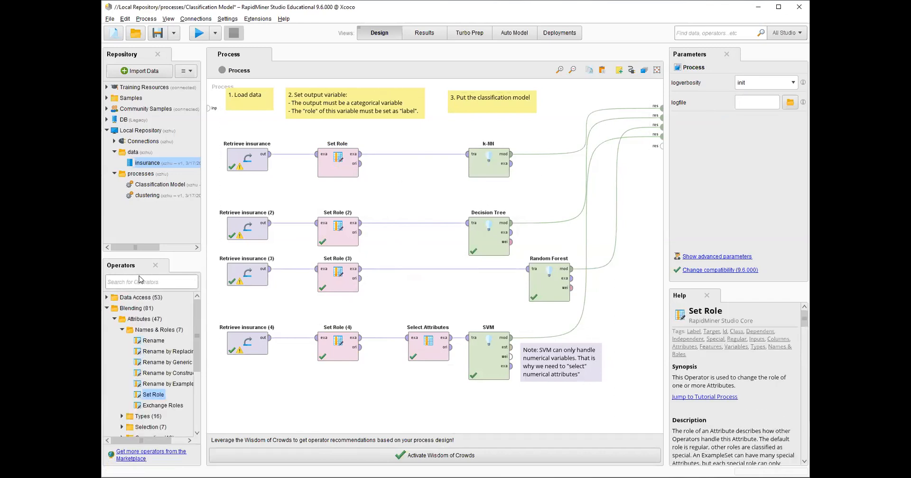
pyautogui.write('knn')
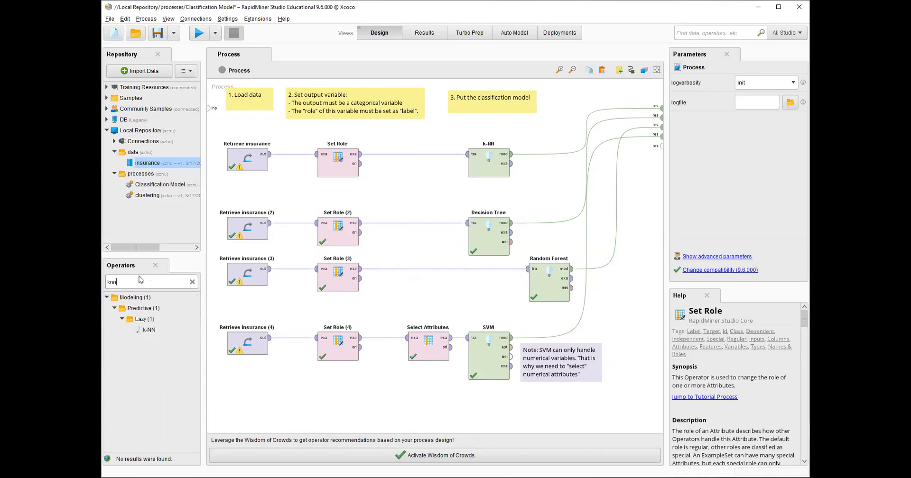
pyautogui.moveTo(138, 330)
pyautogui.mouseDown()
pyautogui.moveTo(147, 324)
pyautogui.moveTo(151, 335)
pyautogui.mouseUp()
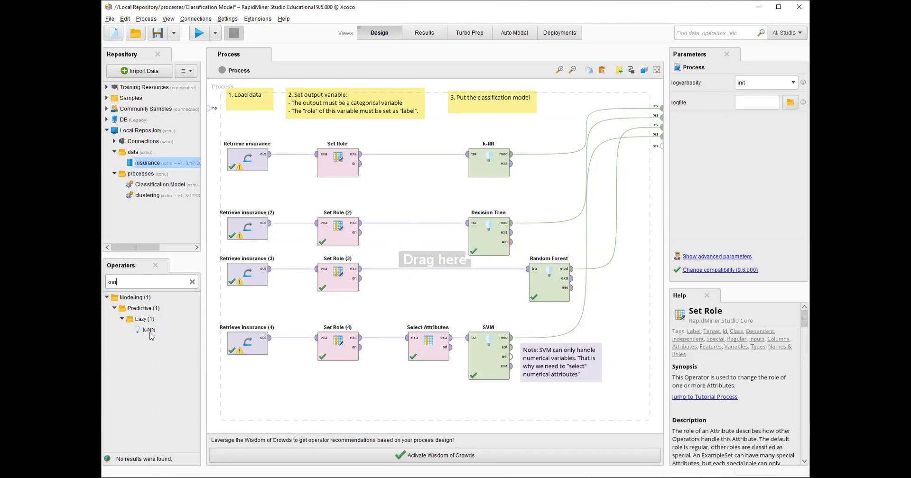
pyautogui.click(149, 332)
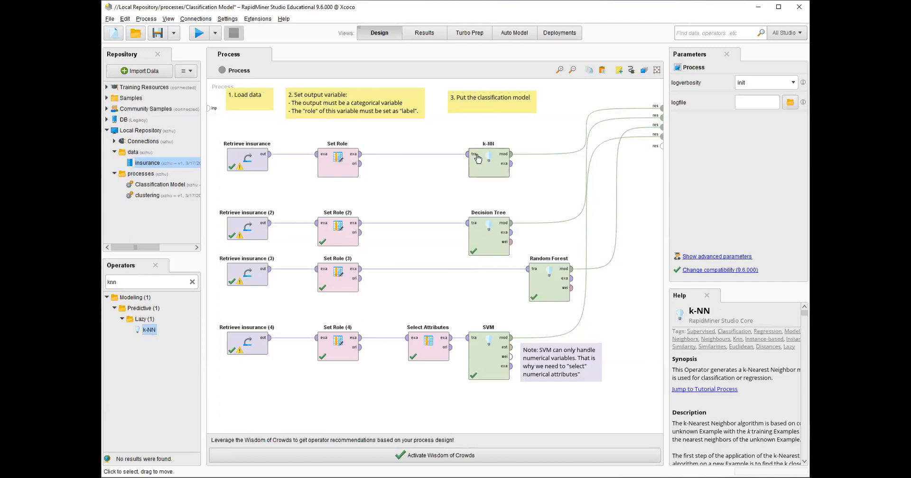
# Search the operators for svm and resize the side panels
pyautogui.click(168, 280)
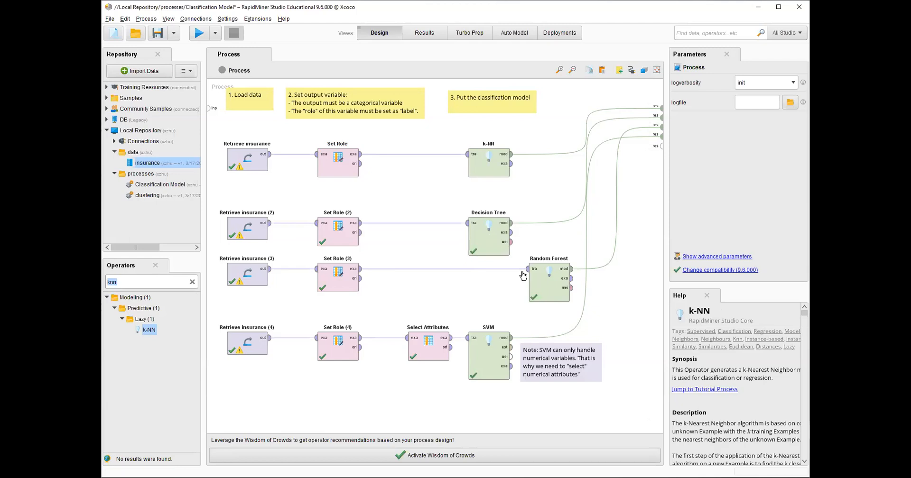
pyautogui.write('svm')
pyautogui.moveTo(207, 376); pyautogui.dragTo(215, 375)
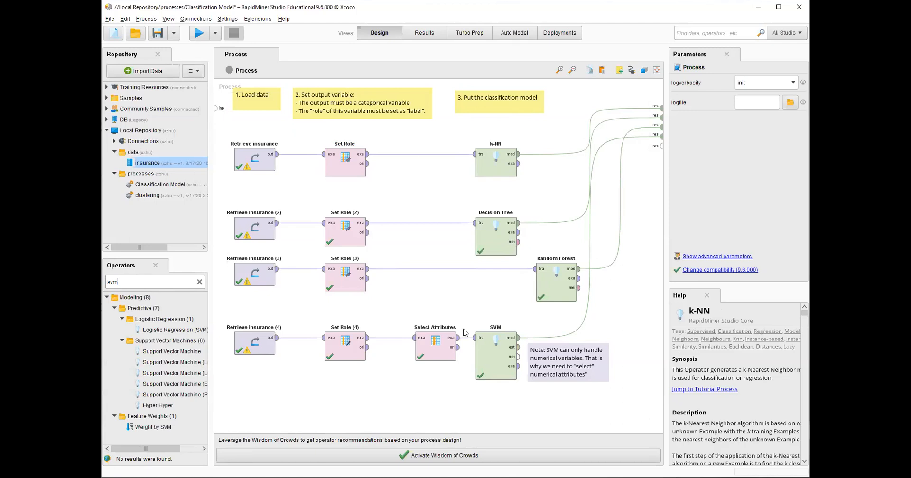
pyautogui.moveTo(211, 403); pyautogui.dragTo(186, 403)
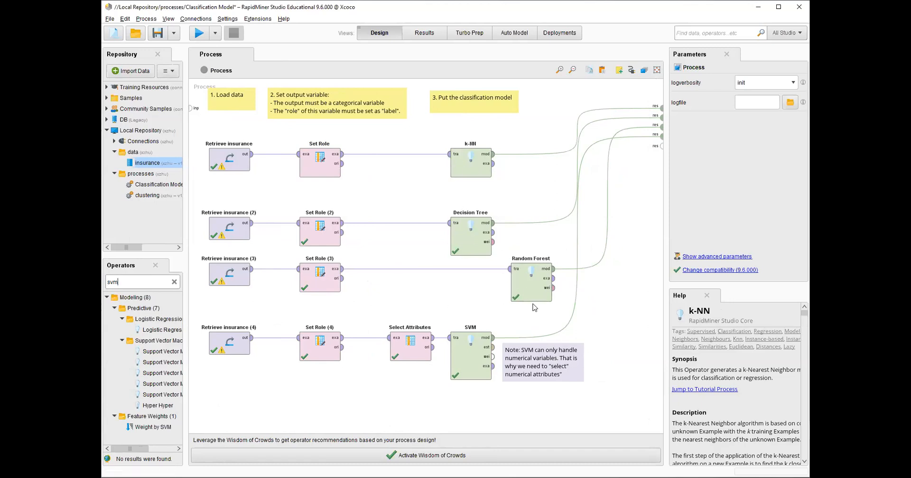
# Set the k-NN operator's measure types to MixedMeasures
pyautogui.click(463, 176)
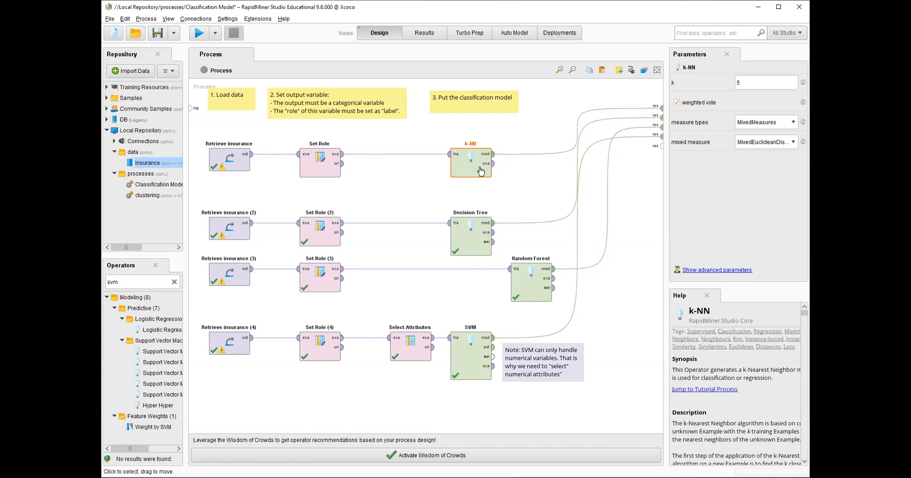
pyautogui.click(747, 82)
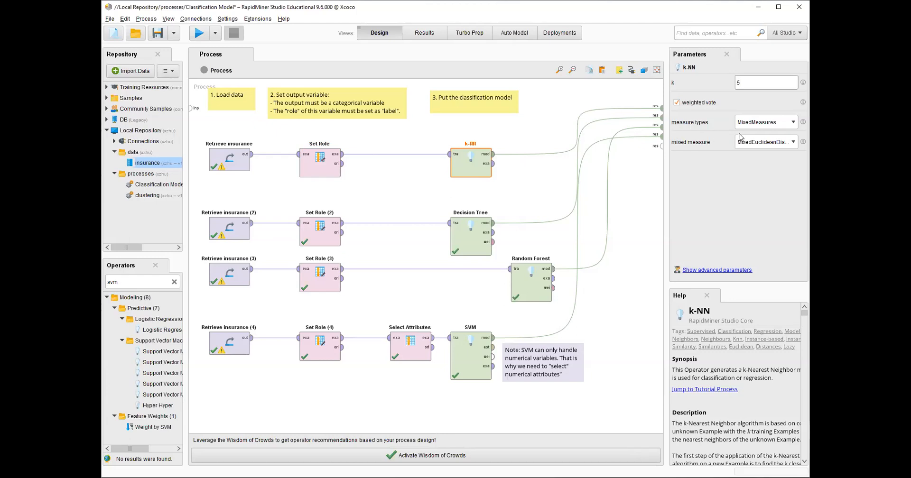
pyautogui.click(792, 124)
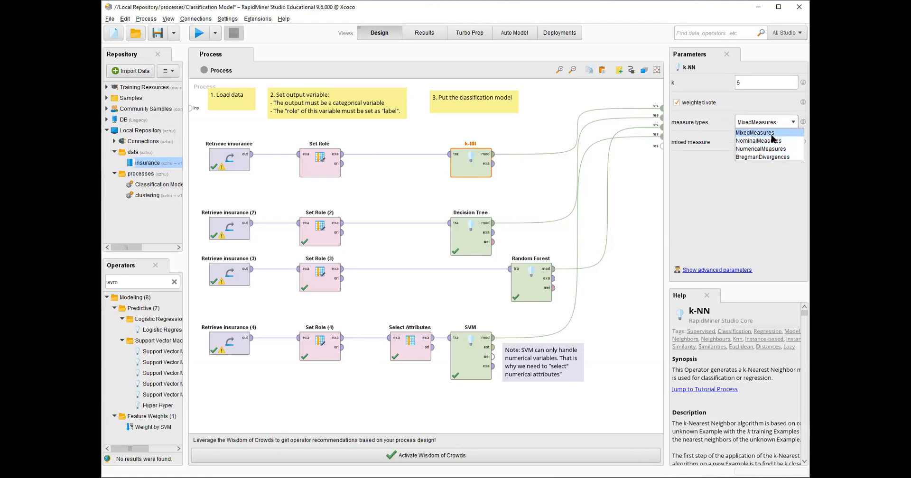
pyautogui.click(768, 135)
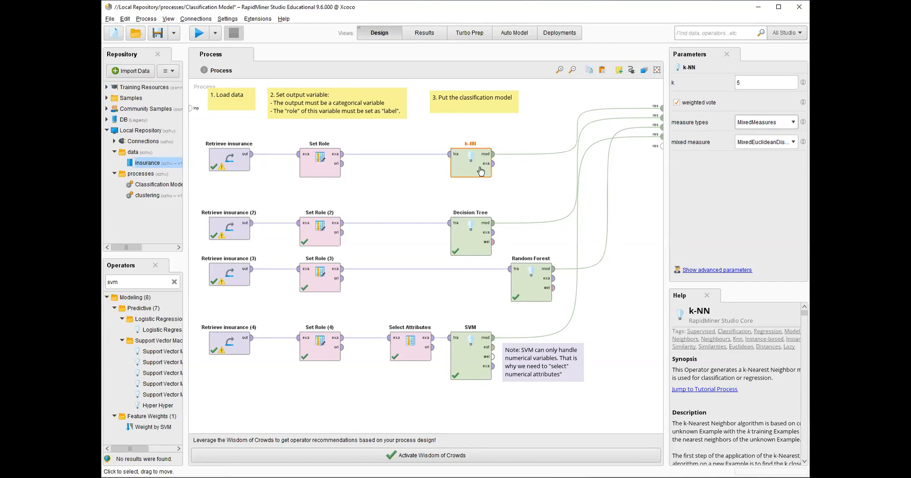
# Review the Decision Tree operator's criterion options and maximal depth parameter
pyautogui.click(472, 241)
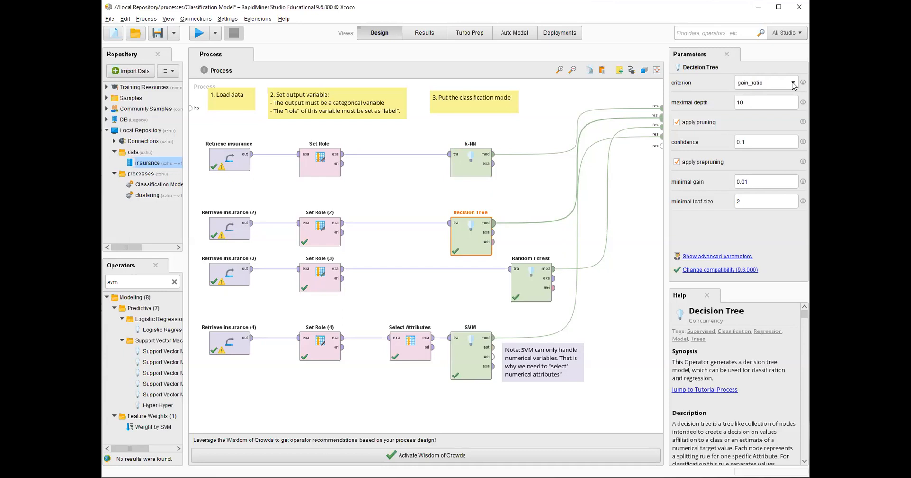
pyautogui.click(793, 84)
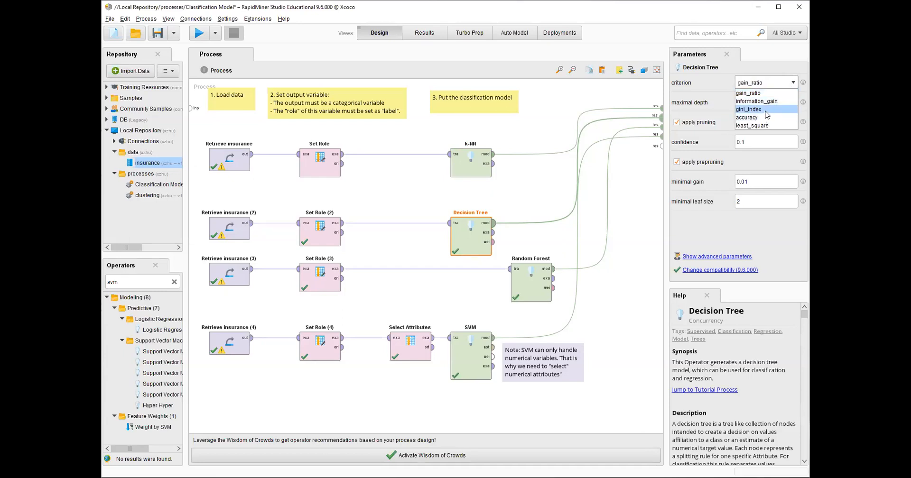
pyautogui.click(718, 98)
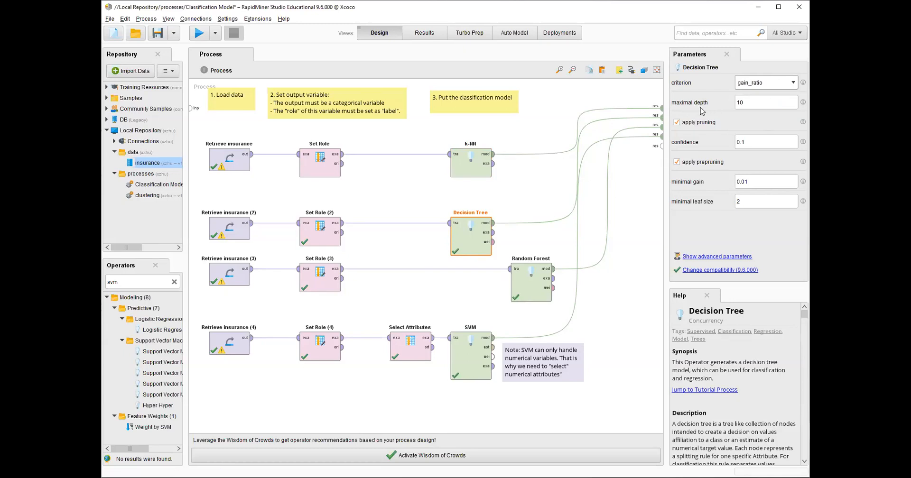
pyautogui.click(734, 107)
# Review the Decision Tree and Random Forest operators' parameters, including the Random Forest's number of trees
pyautogui.click(464, 246)
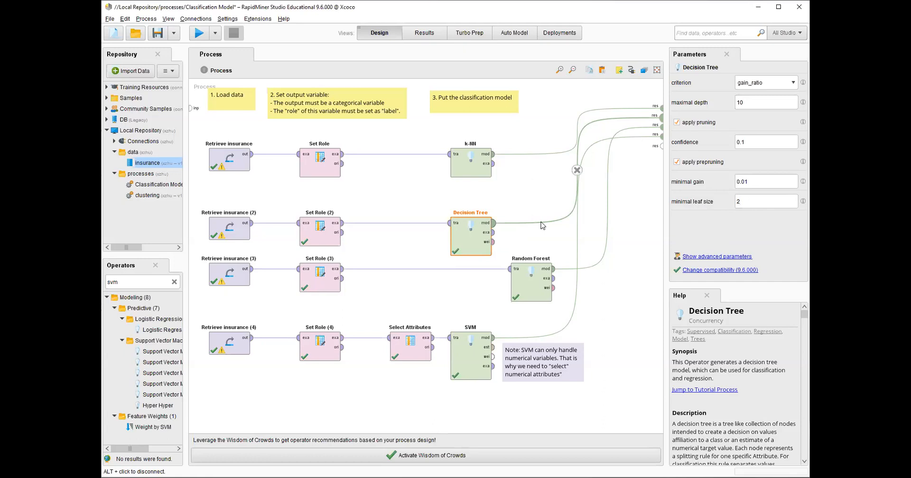
pyautogui.click(536, 296)
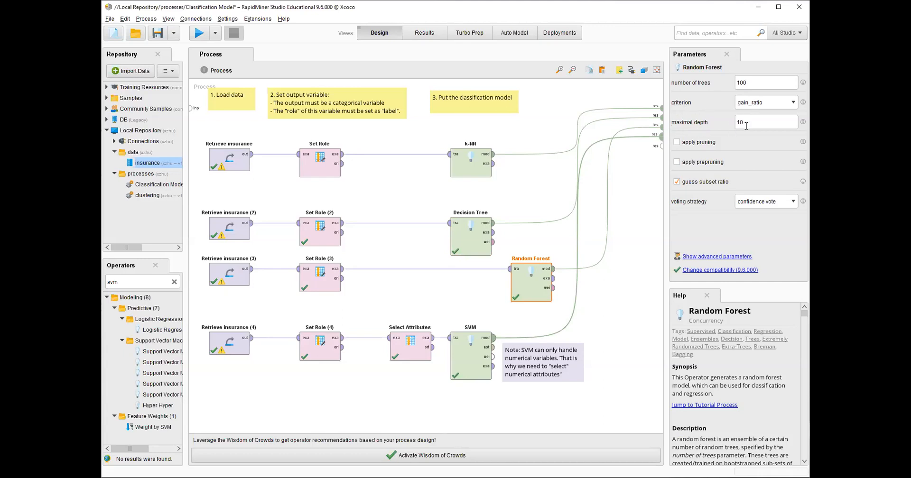
pyautogui.click(754, 83)
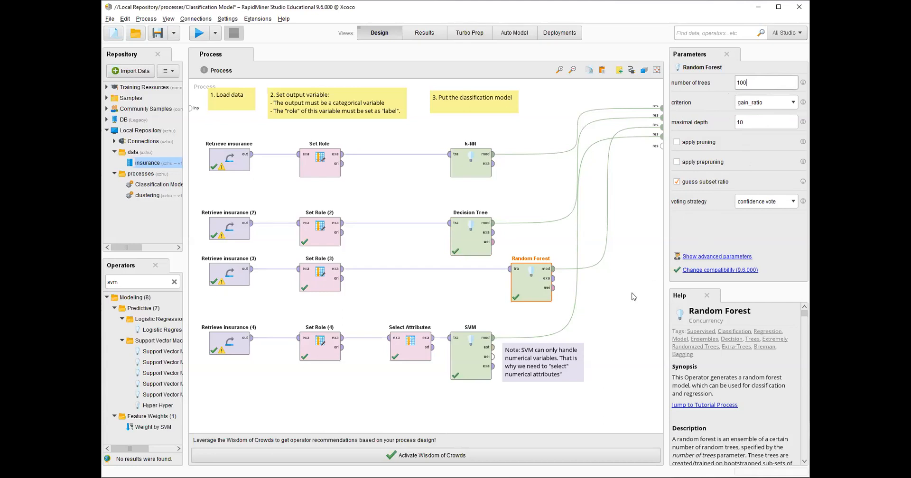
pyautogui.click(473, 318)
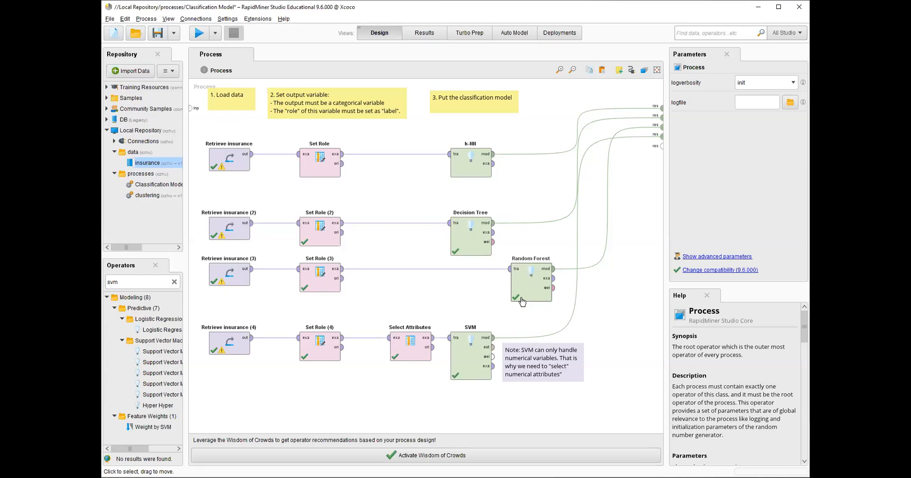
# Review the SVM operator's parameters and the Select Attributes operator's attribute filter type options
pyautogui.click(466, 373)
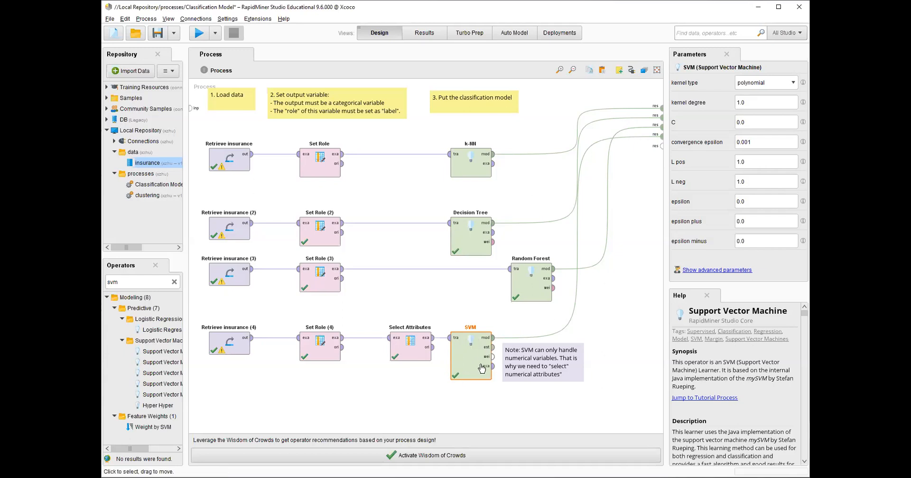
pyautogui.click(400, 356)
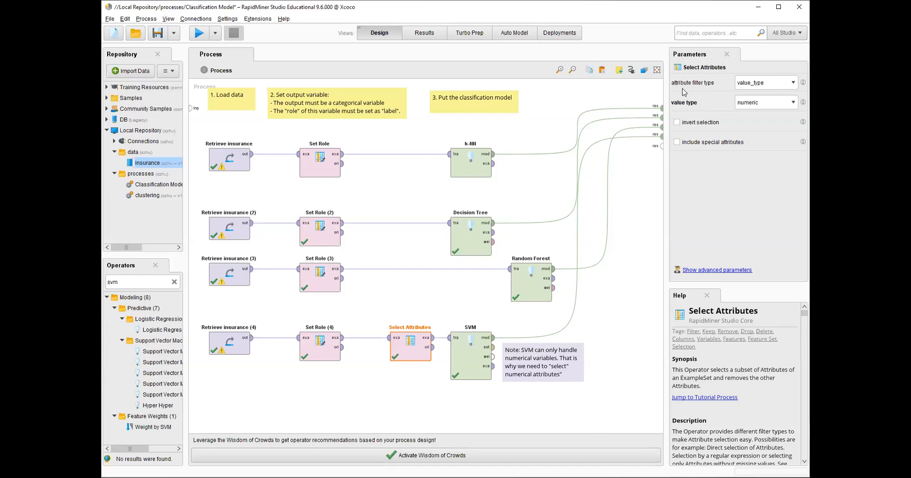
pyautogui.click(795, 84)
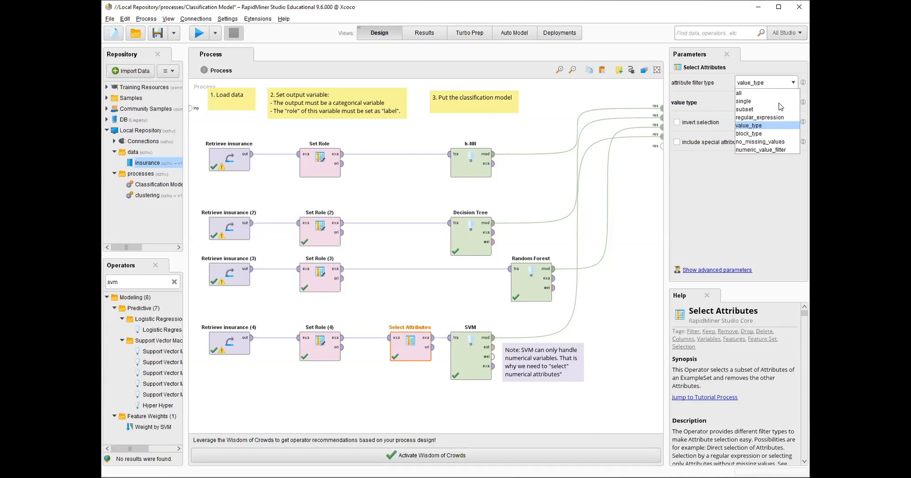
pyautogui.click(756, 127)
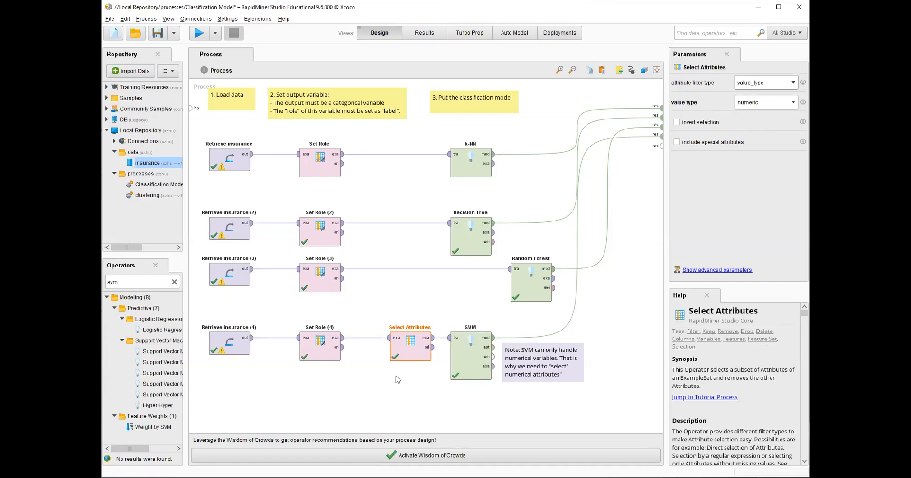
pyautogui.click(471, 366)
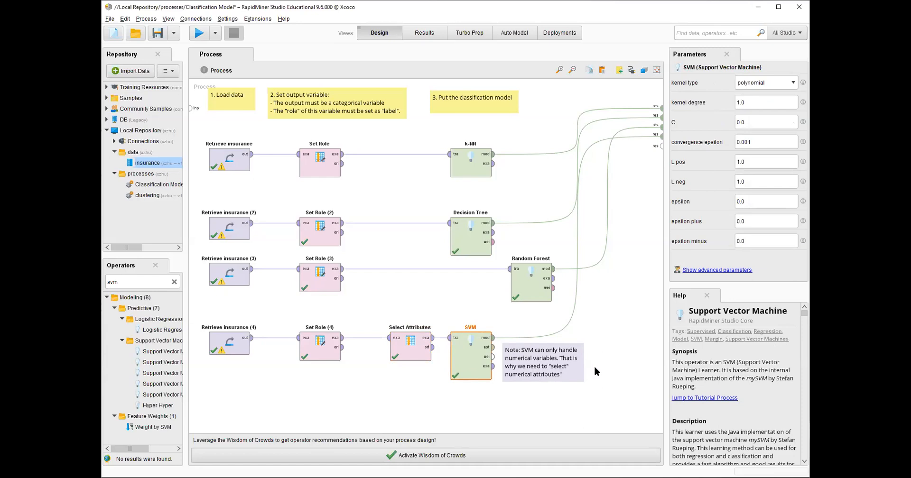
pyautogui.click(561, 399)
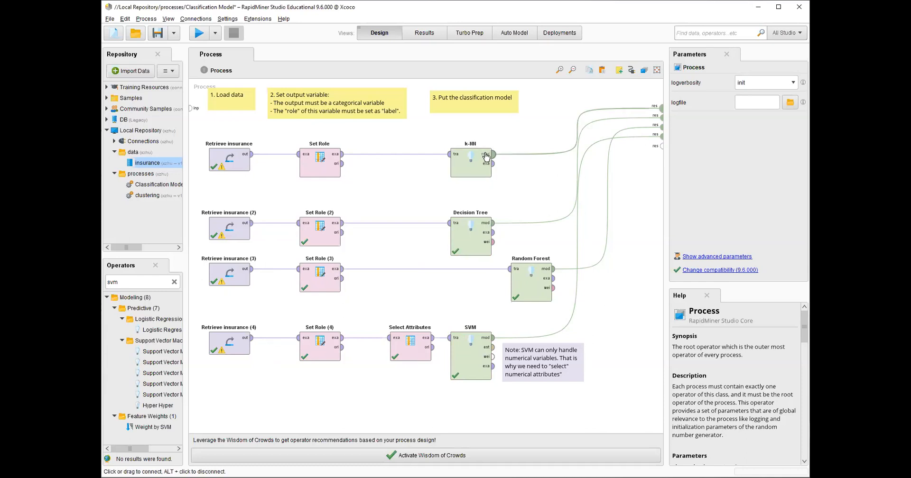
# Run the process and open the k-NN classification model result
pyautogui.moveTo(485, 169)
pyautogui.moveTo(489, 245)
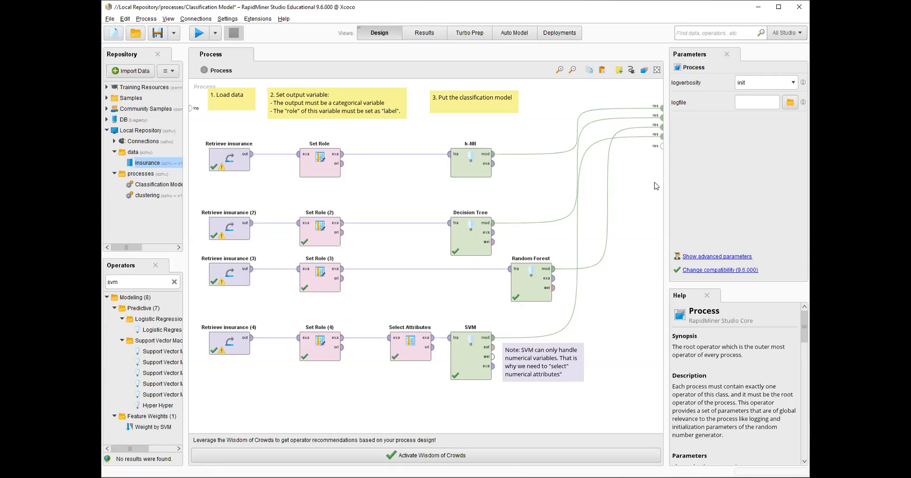
pyautogui.click(199, 36)
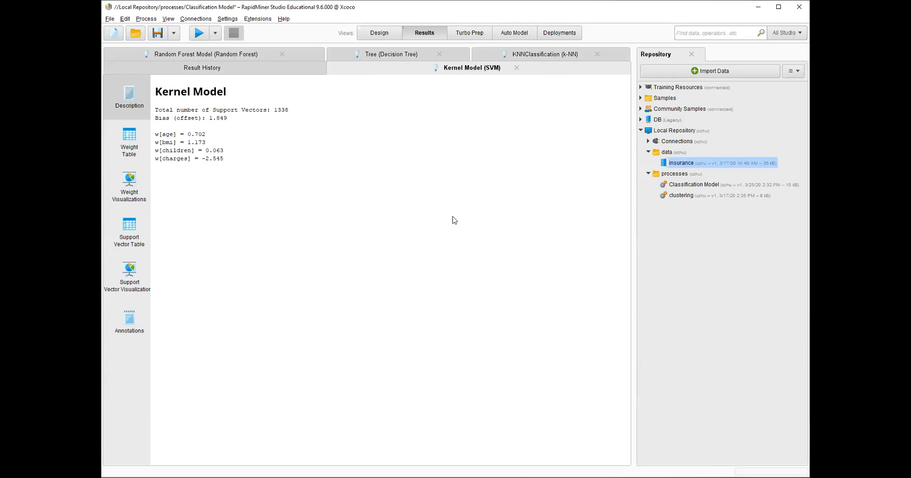
pyautogui.click(532, 55)
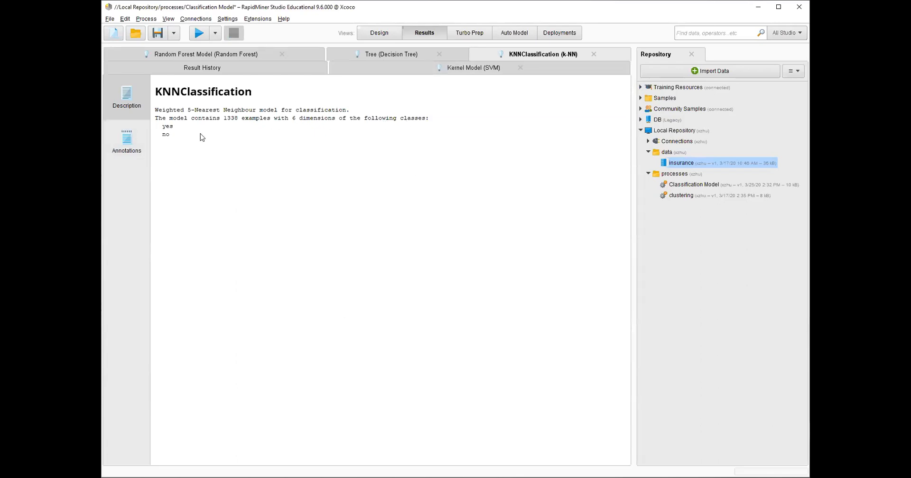
# Examine the Decision Tree model's graph, panning and zooming across its branches and leaf nodes
pyautogui.click(393, 56)
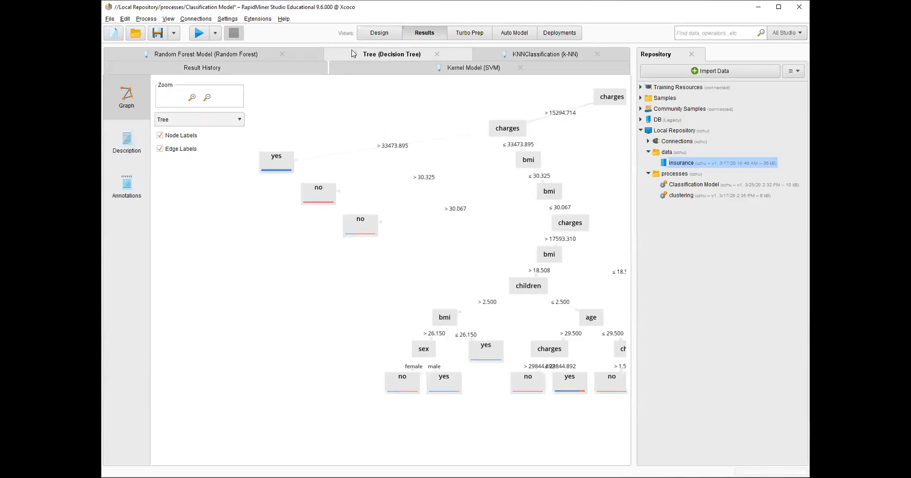
pyautogui.scroll(-2, 403, 263)
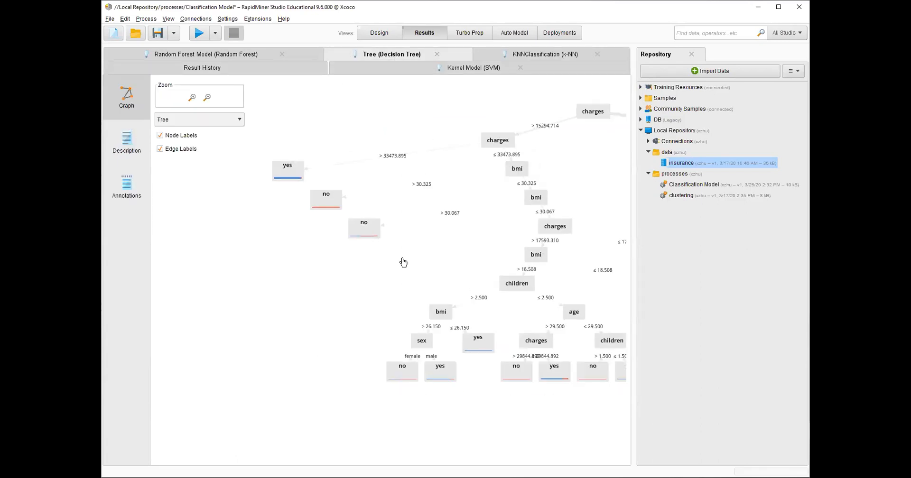
pyautogui.moveTo(462, 270); pyautogui.dragTo(293, 301)
pyautogui.scroll(-2, 417, 238)
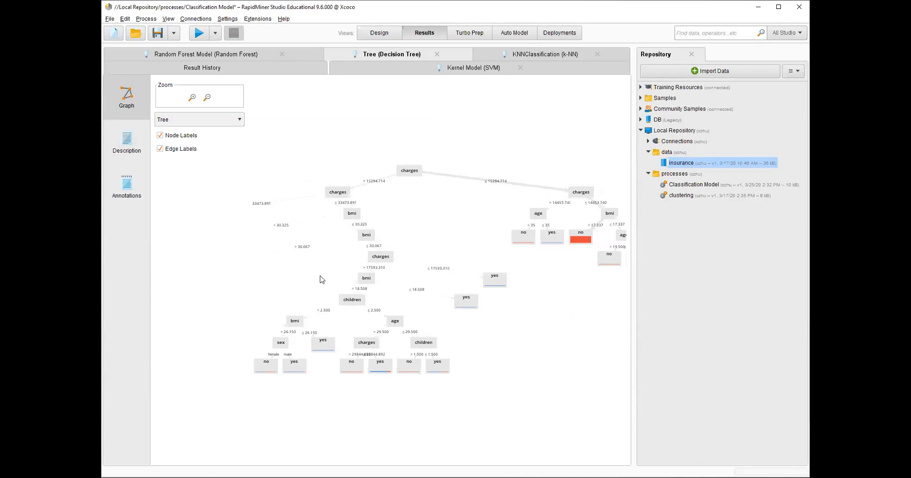
pyautogui.moveTo(320, 278); pyautogui.dragTo(334, 284)
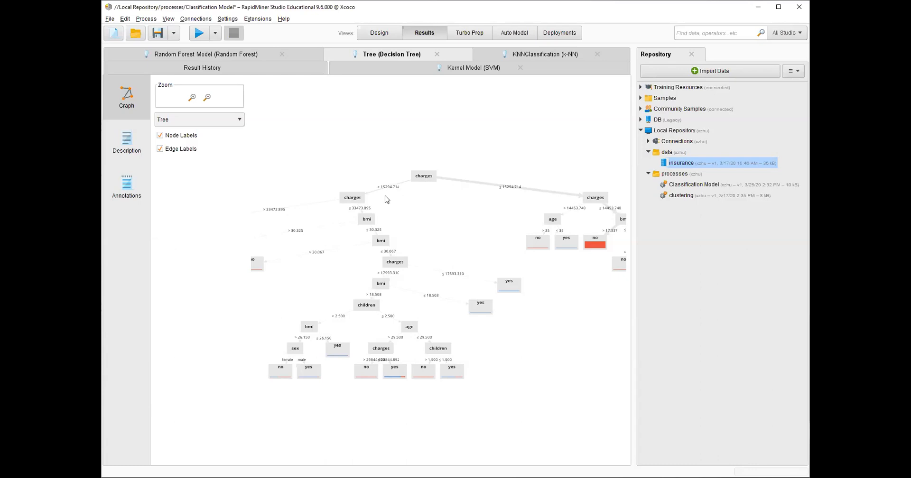
pyautogui.moveTo(314, 311); pyautogui.dragTo(348, 234)
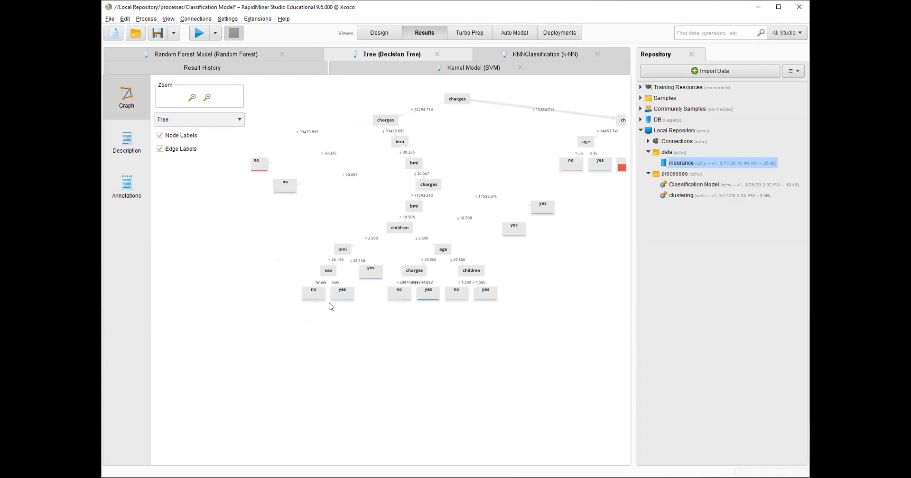
pyautogui.scroll(3, 330, 306)
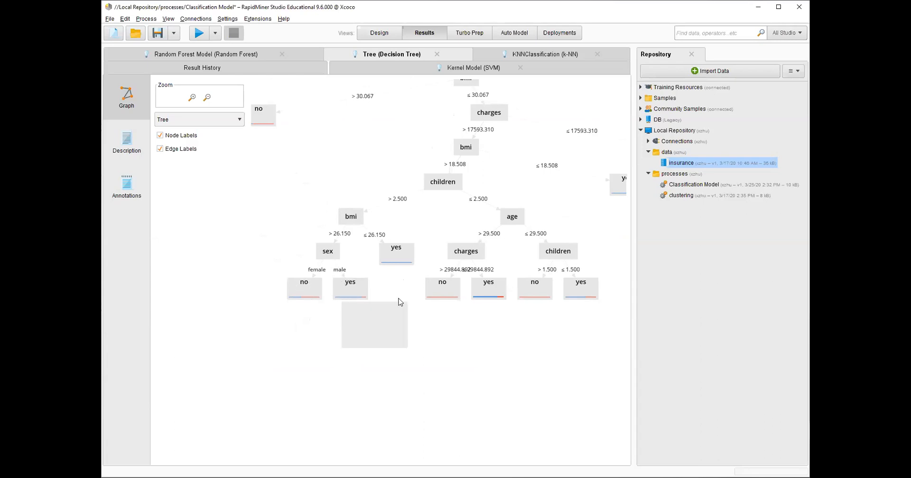
pyautogui.moveTo(400, 315); pyautogui.dragTo(378, 335)
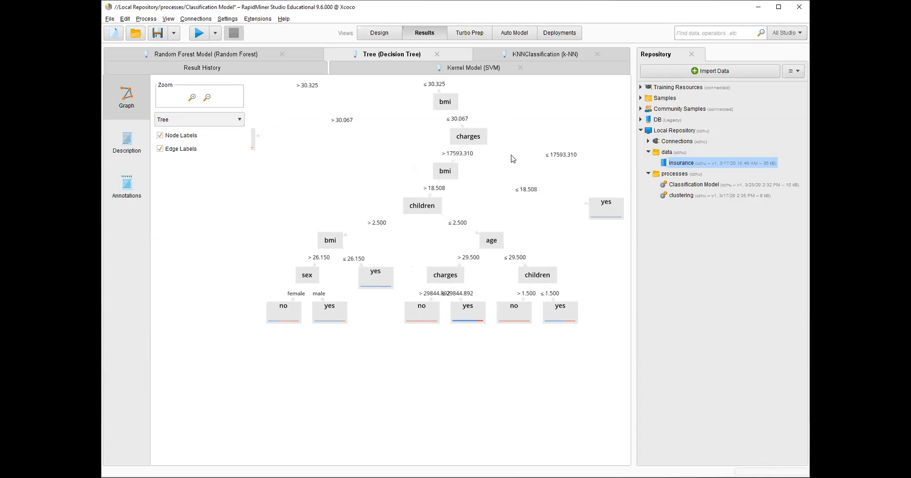
pyautogui.scroll(-1, 473, 208)
pyautogui.scroll(-4, 473, 209)
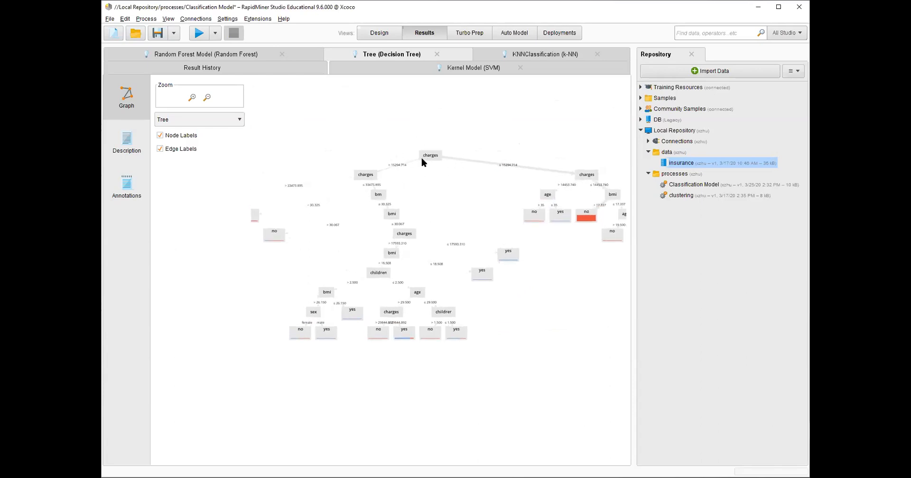
pyautogui.moveTo(421, 159)
pyautogui.moveTo(365, 180)
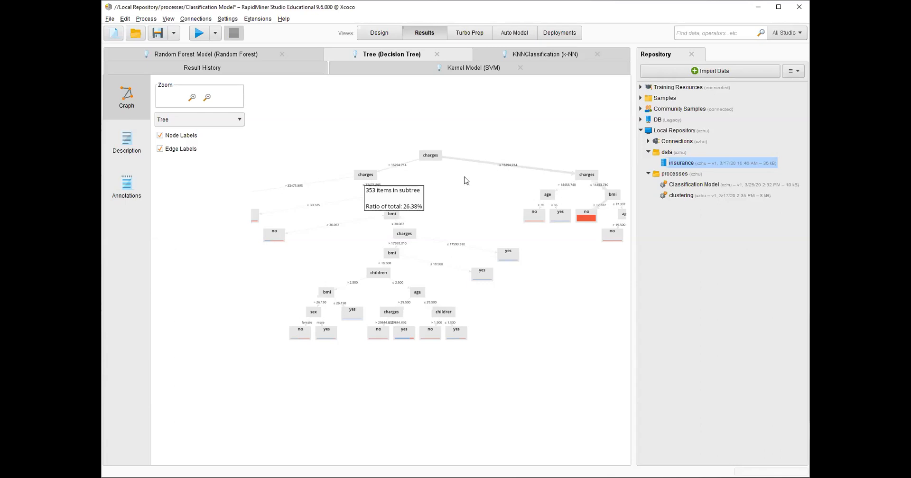
pyautogui.click(586, 176)
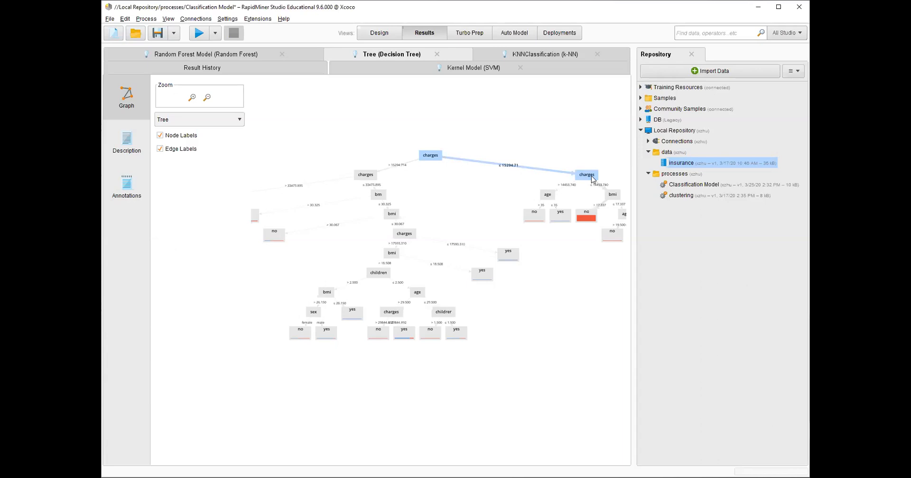
pyautogui.click(551, 161)
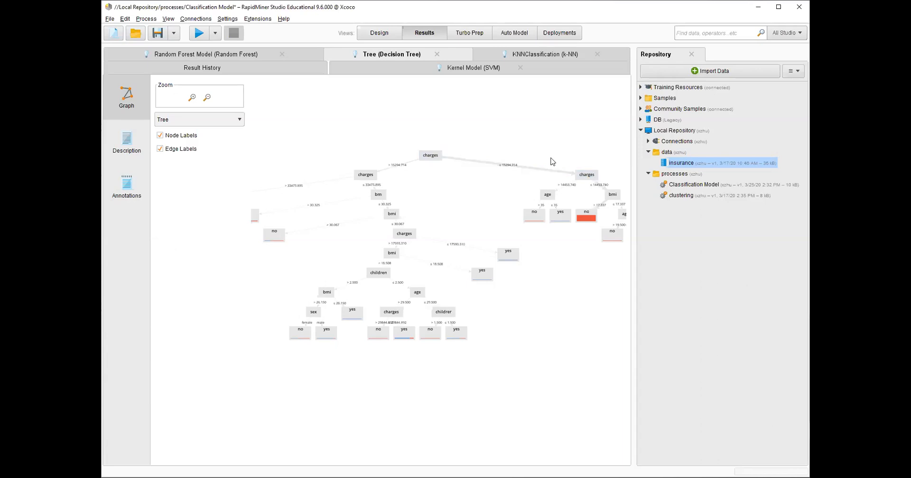
pyautogui.moveTo(590, 178)
pyautogui.moveTo(415, 372); pyautogui.dragTo(458, 340)
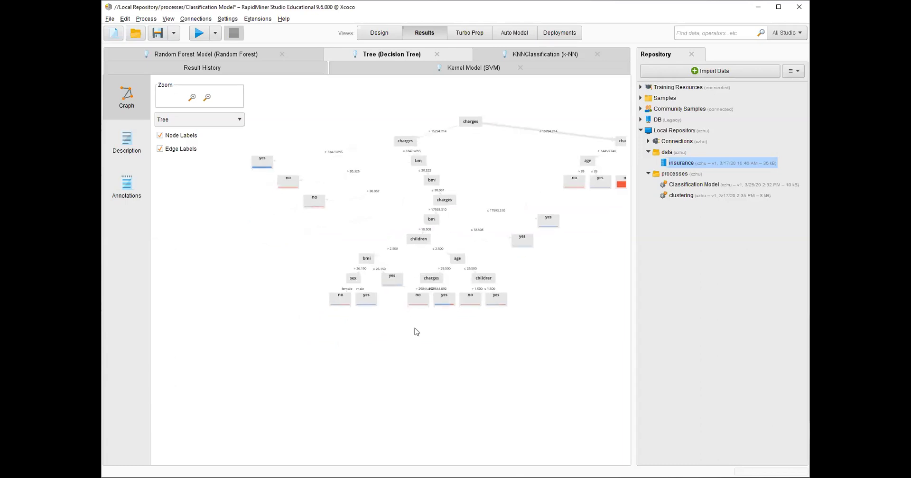
pyautogui.scroll(3, 415, 332)
pyautogui.moveTo(415, 332); pyautogui.dragTo(407, 349)
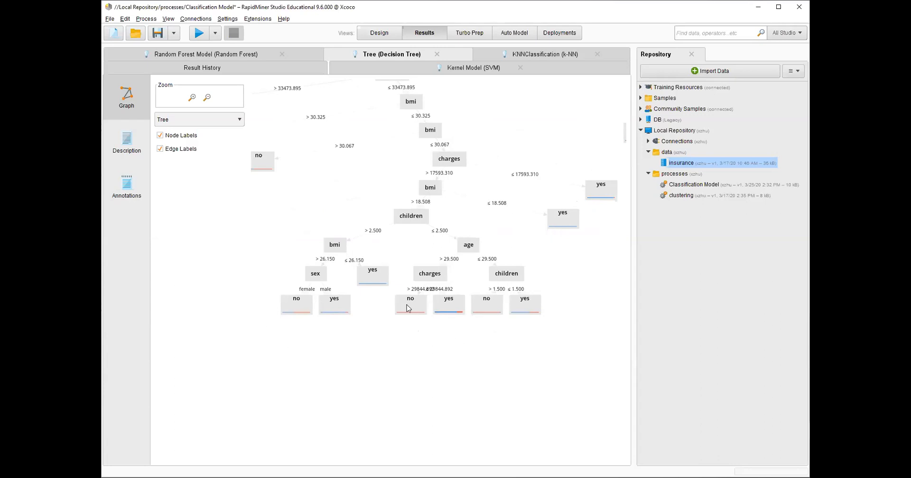
pyautogui.moveTo(408, 308)
pyautogui.moveTo(335, 309)
pyautogui.scroll(-3, 452, 381)
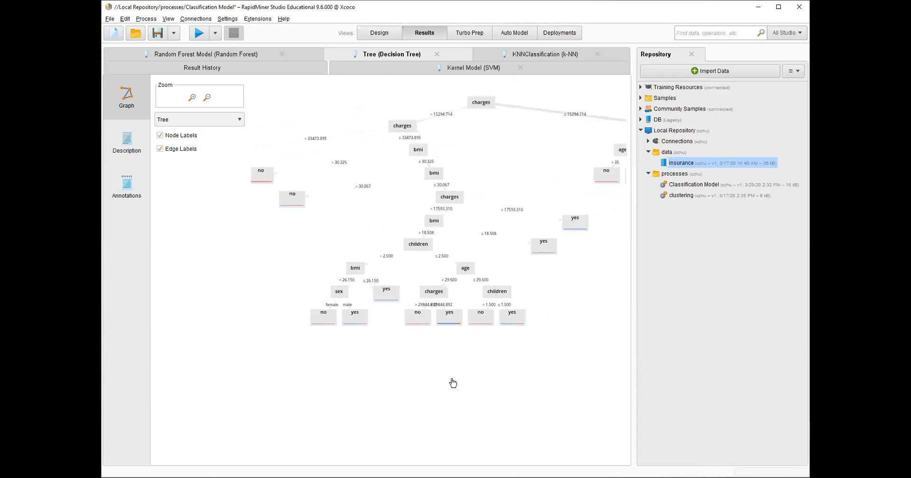
pyautogui.scroll(1, 452, 380)
# Browse individual trees inside the Random Forest model result and examine their graphs
pyautogui.click(228, 57)
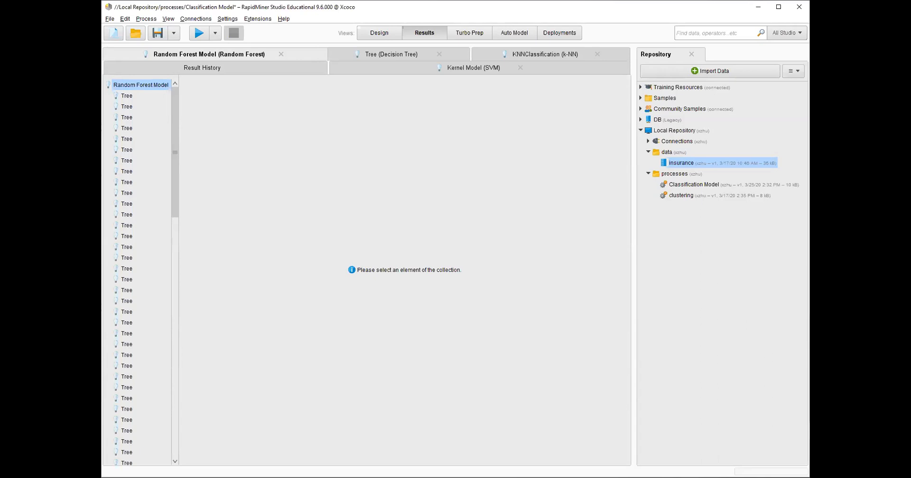
pyautogui.click(126, 95)
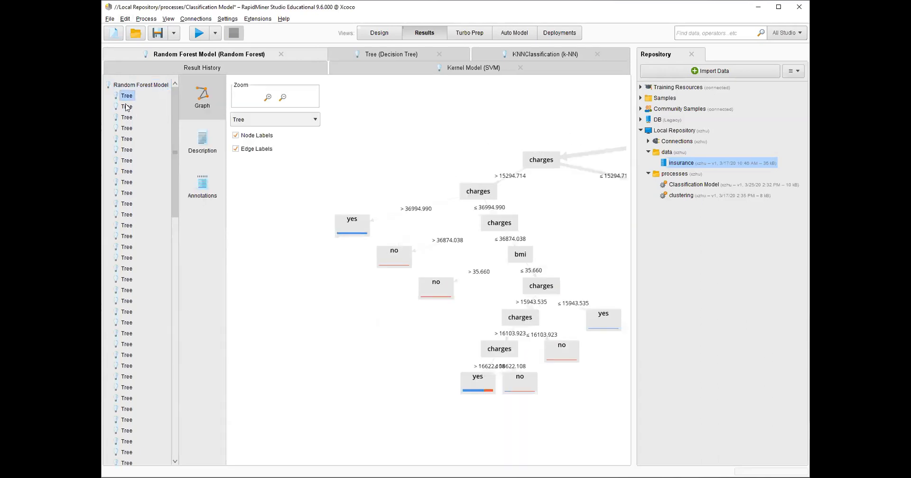
pyautogui.click(127, 107)
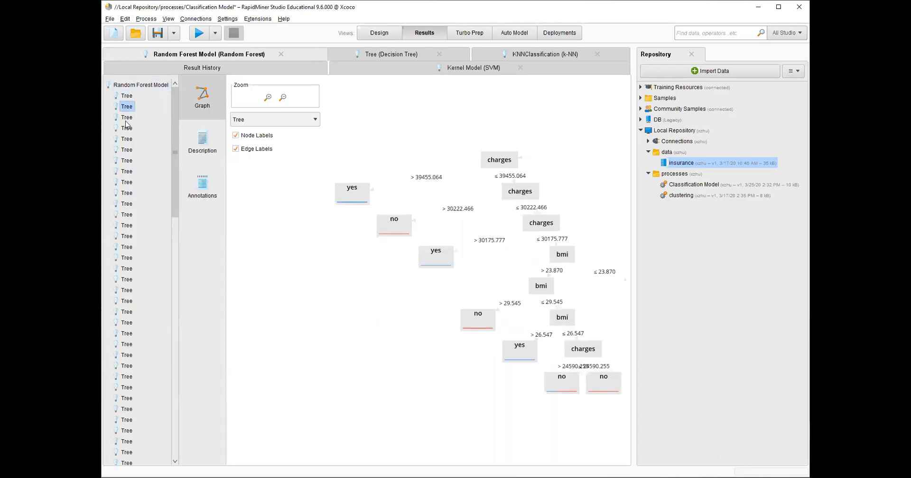
pyautogui.click(127, 128)
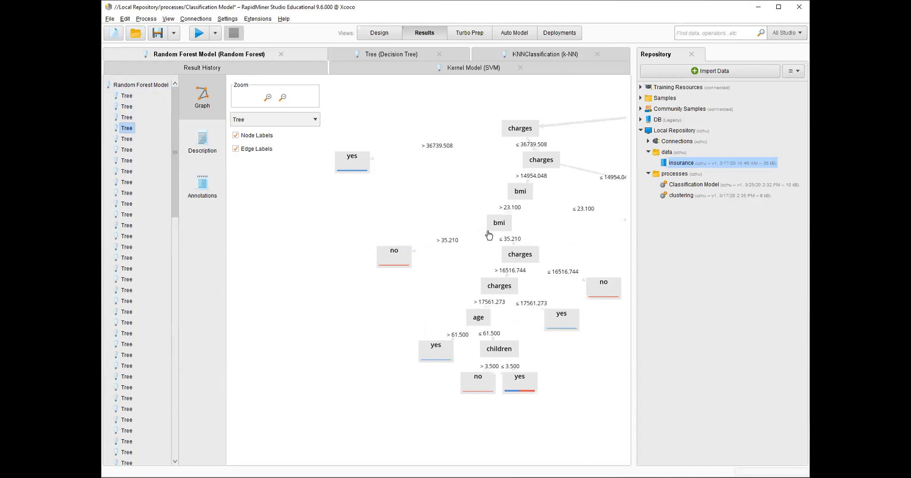
pyautogui.moveTo(488, 235)
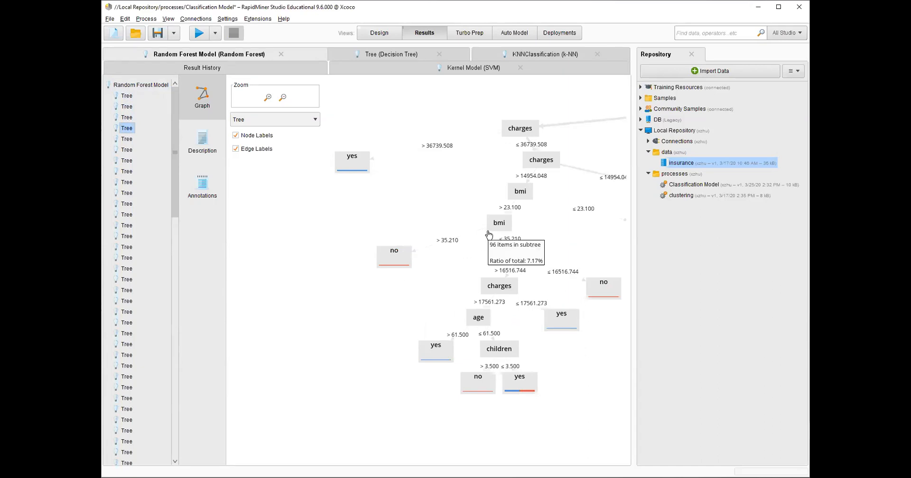
pyautogui.moveTo(476, 210); pyautogui.dragTo(255, 355)
pyautogui.moveTo(557, 213); pyautogui.dragTo(443, 207)
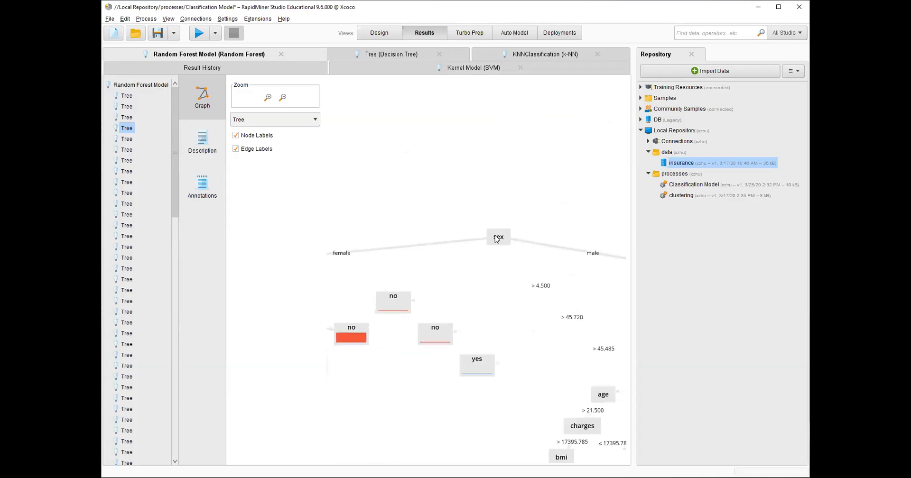
pyautogui.moveTo(498, 238)
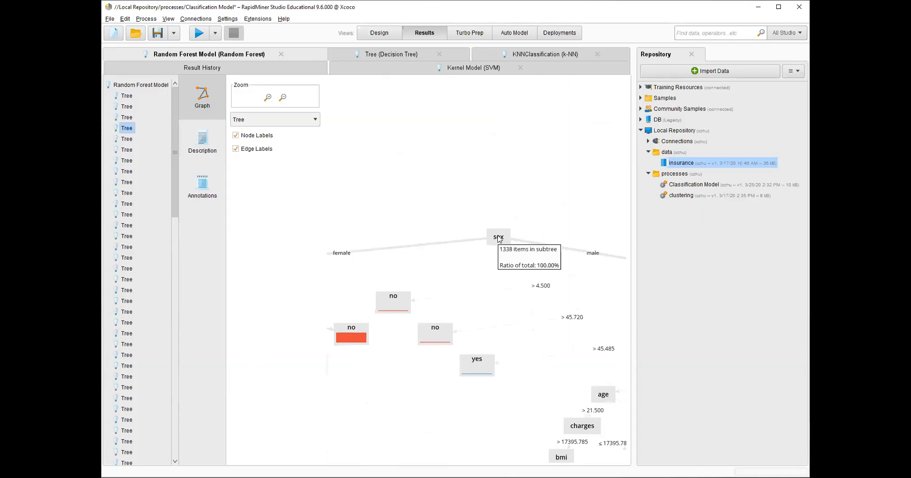
pyautogui.moveTo(477, 239); pyautogui.dragTo(562, 152)
pyautogui.moveTo(522, 243); pyautogui.dragTo(671, 141)
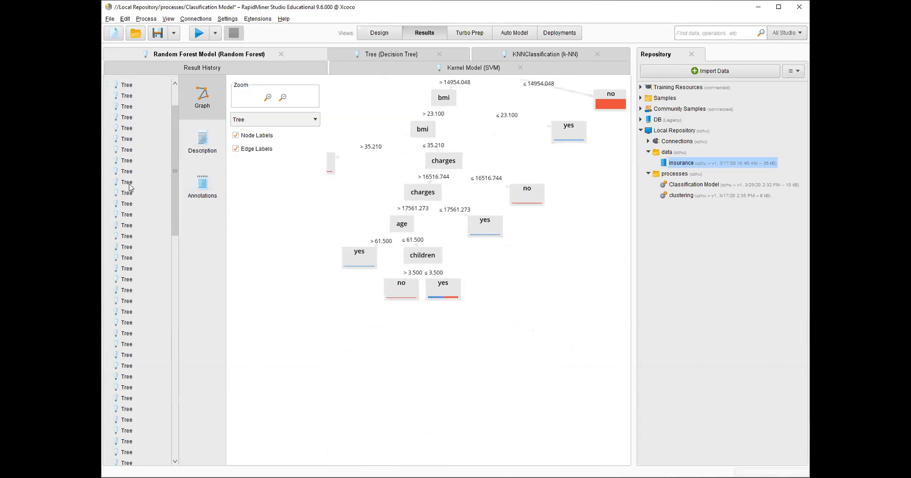
pyautogui.scroll(-7, 129, 185)
pyautogui.scroll(8, 129, 185)
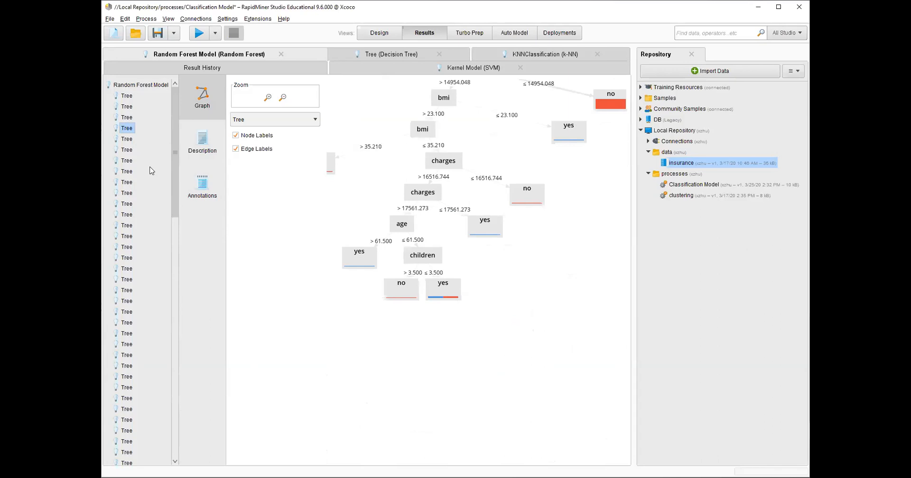
# Open the SVM kernel model's support vector visualization, then return to the Design view
pyautogui.click(501, 71)
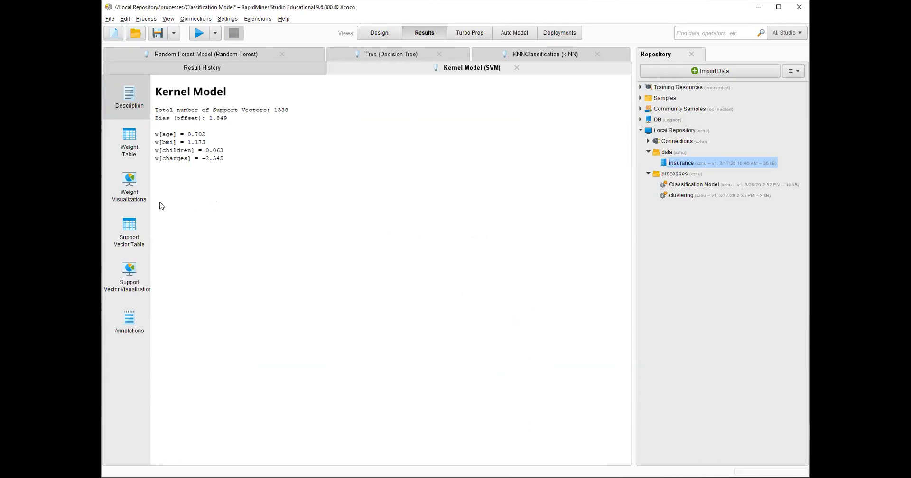
pyautogui.click(138, 295)
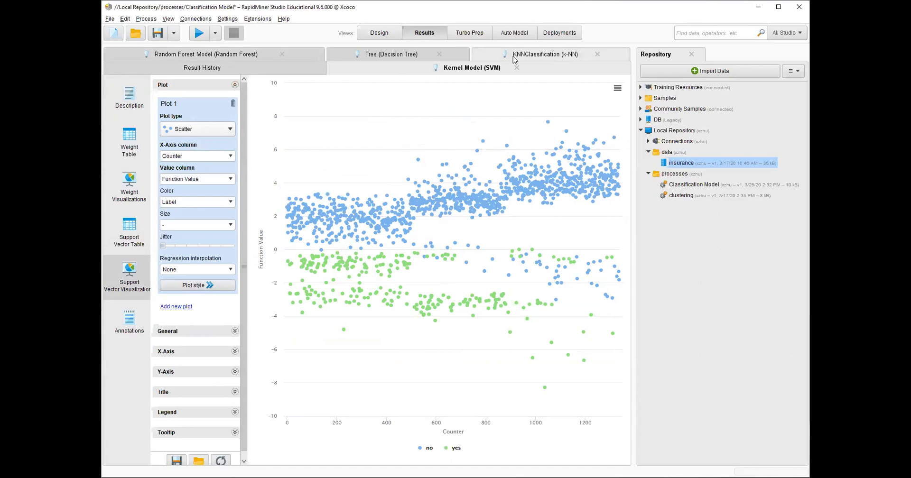
pyautogui.click(382, 37)
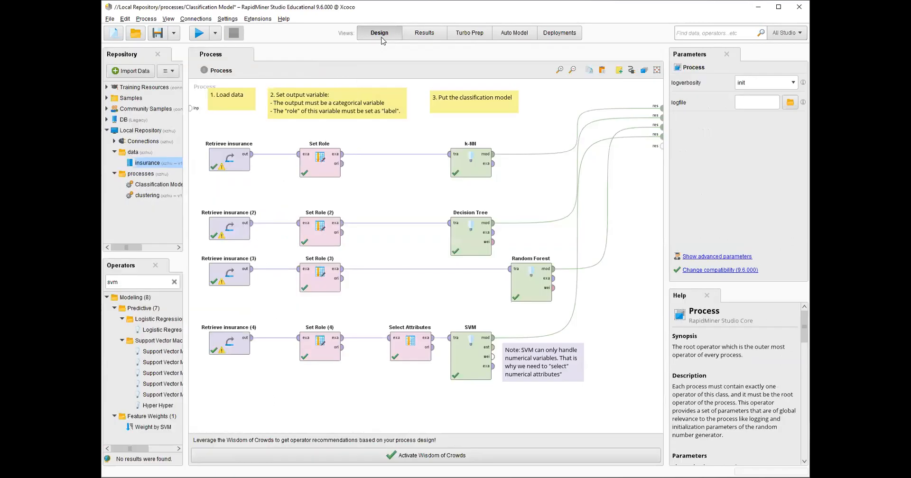